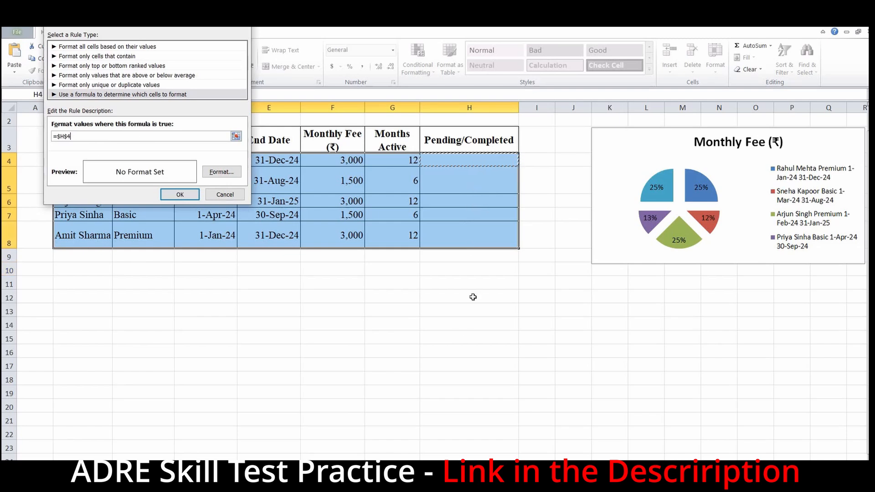
# Step: Set the formatting rule's formula to =$H4="pending" and choose the standard dark red as its font color
pyautogui.click(78, 138)
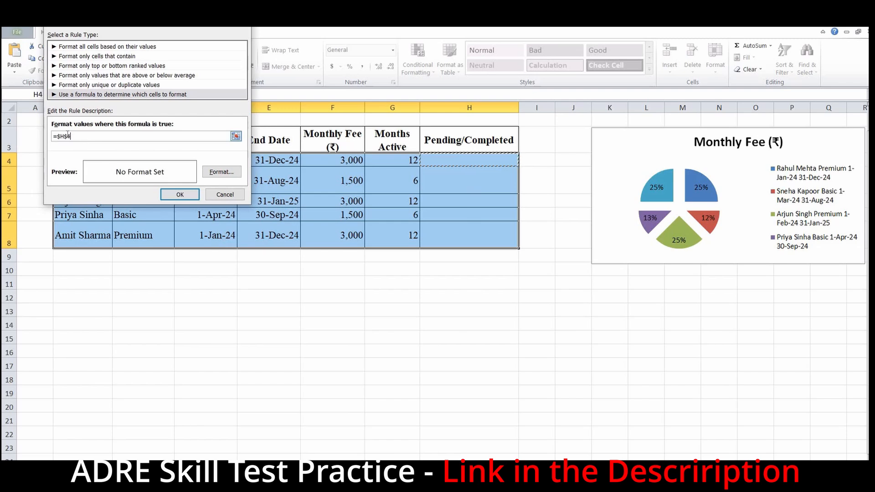
pyautogui.press('Left')
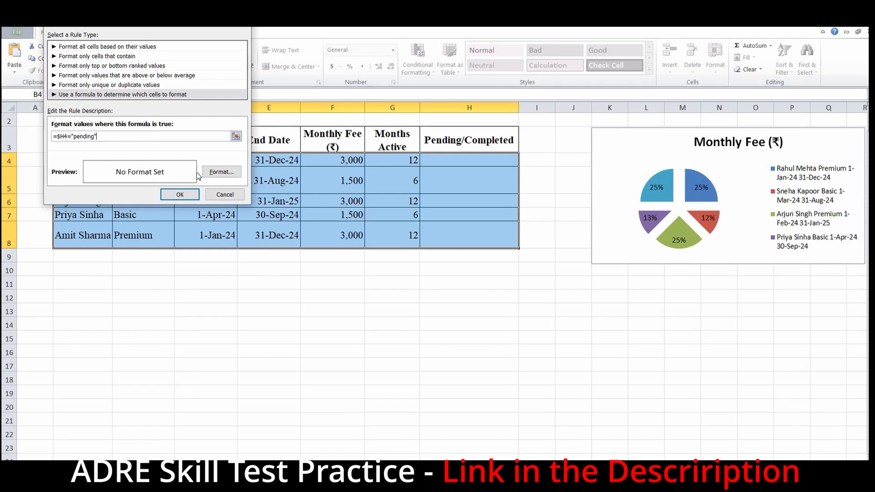
pyautogui.click(223, 172)
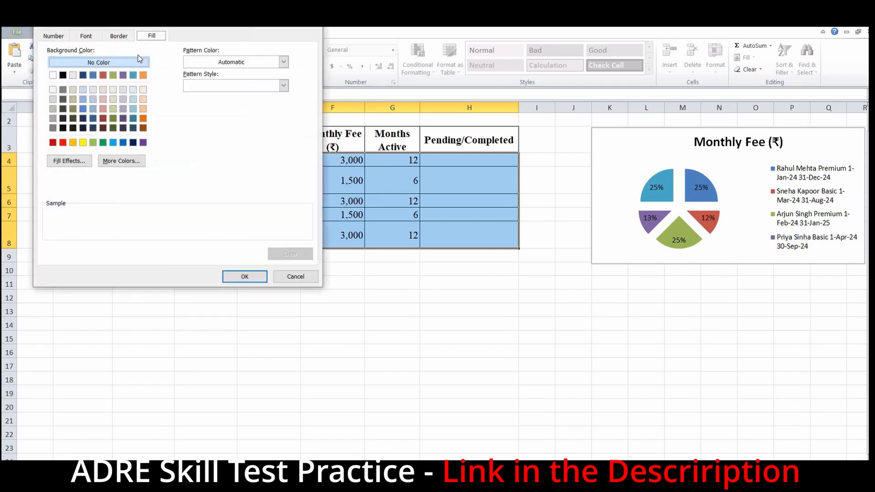
pyautogui.click(87, 39)
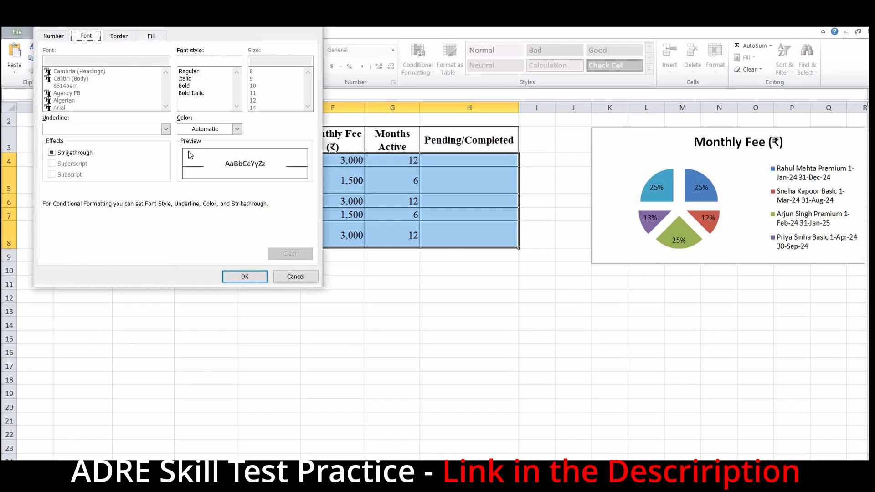
pyautogui.click(205, 132)
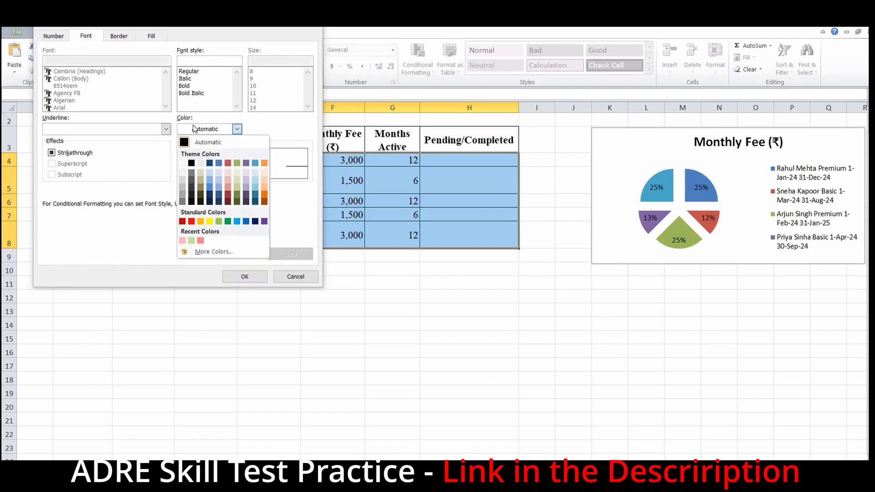
pyautogui.click(181, 221)
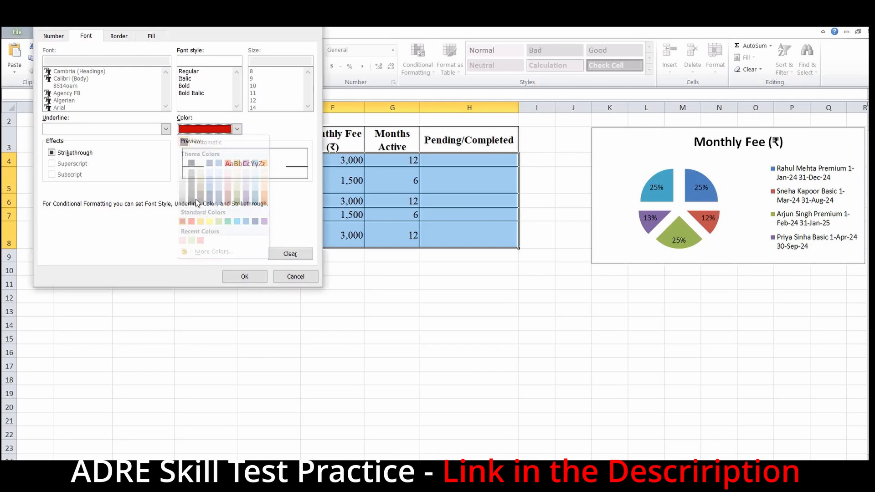
# Step: Give the pending rule a custom light pink fill with RGB 255, 193, 193 and apply the rule
pyautogui.click(149, 37)
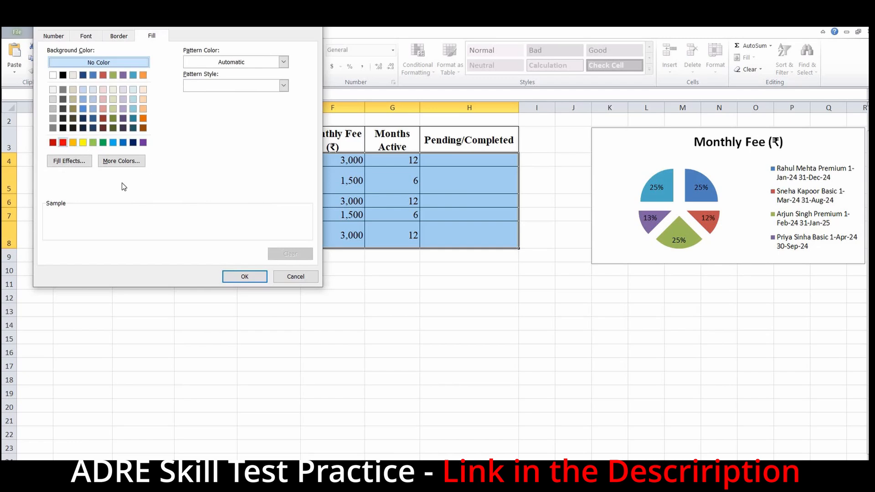
pyautogui.click(122, 161)
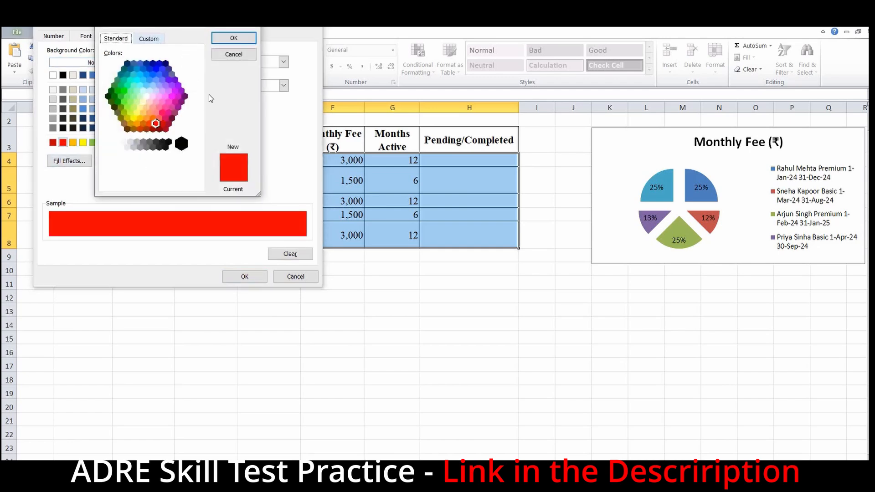
pyautogui.hotkey('ctrl', 'Tab')
pyautogui.moveTo(195, 88); pyautogui.dragTo(197, 68)
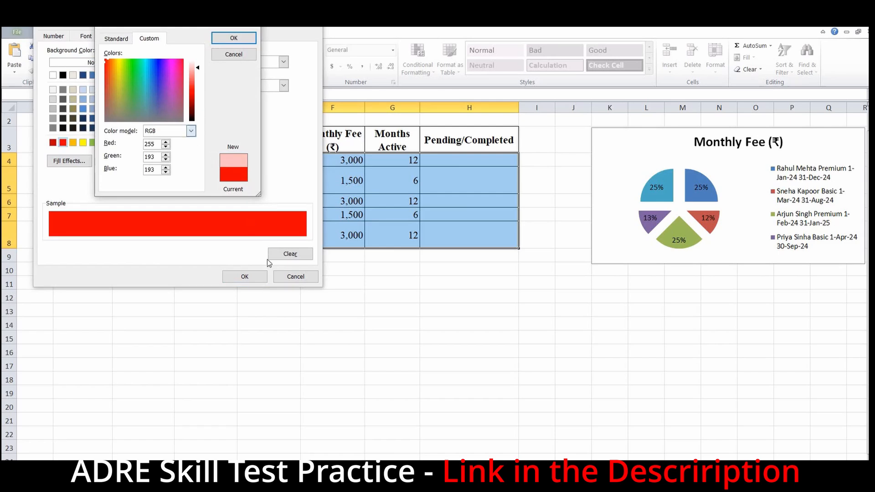
pyautogui.click(234, 38)
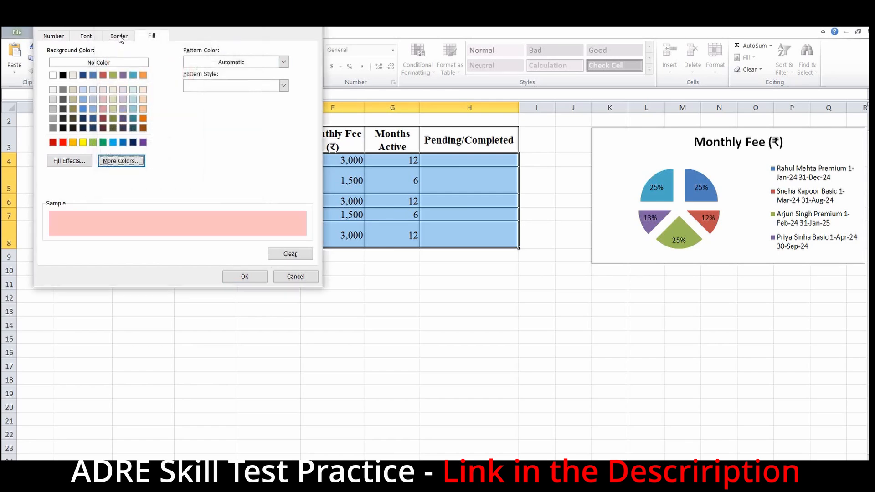
pyautogui.click(86, 36)
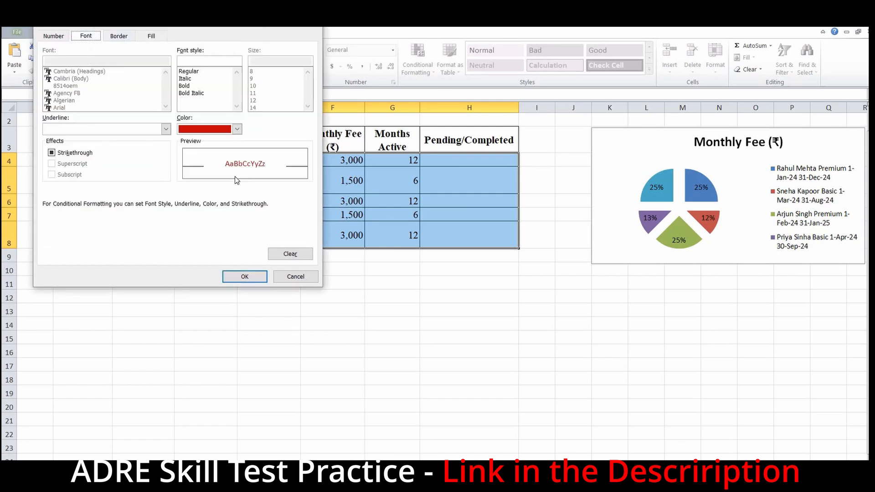
pyautogui.click(244, 277)
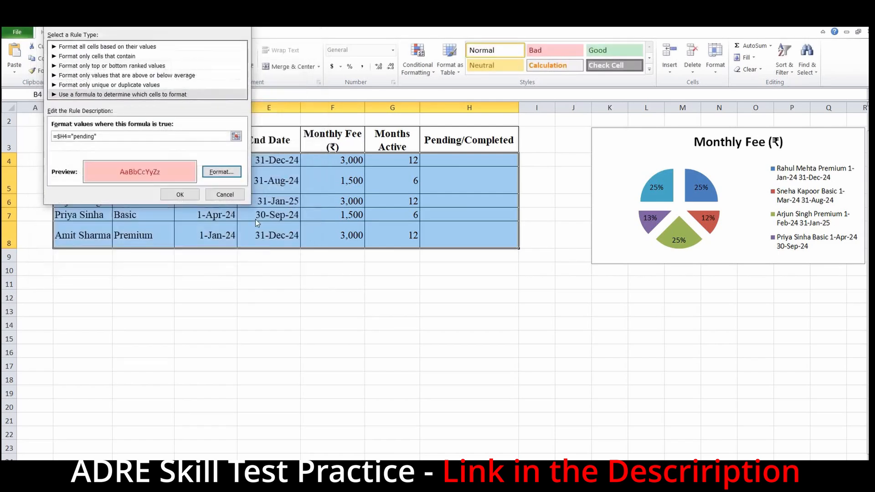
pyautogui.click(181, 196)
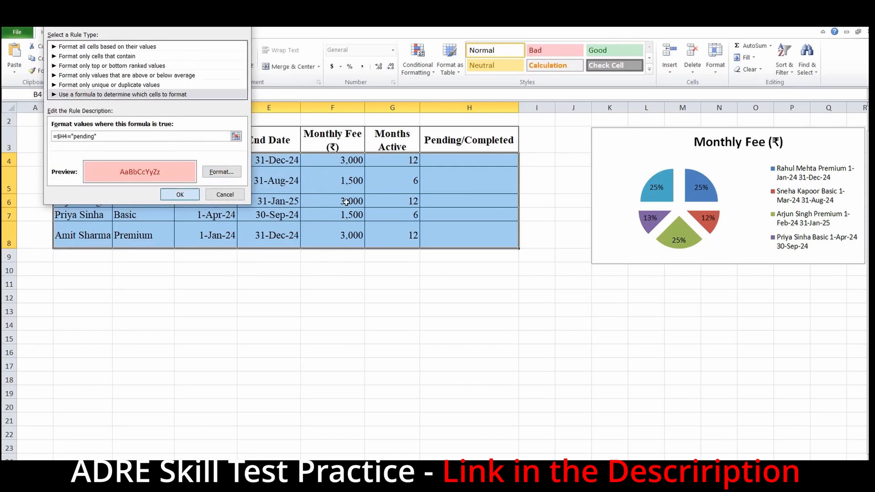
# Step: Test the pending rule by choosing pending as the status in cell H4
pyautogui.click(510, 162)
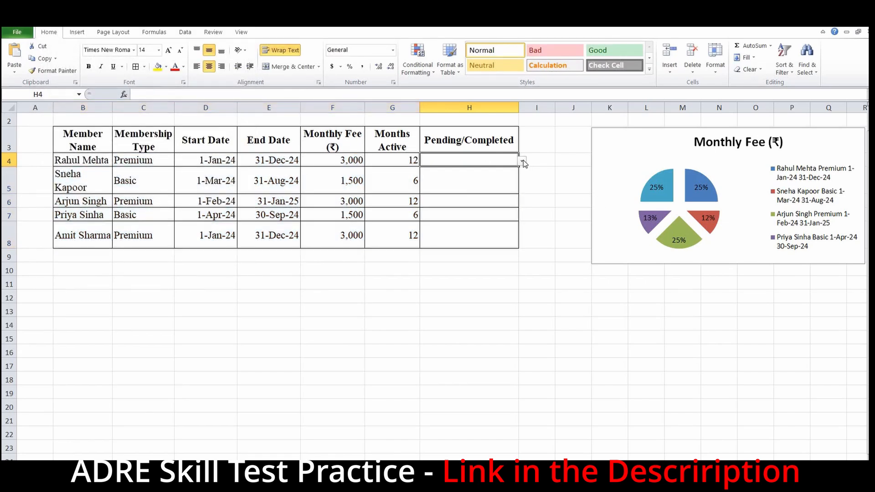
pyautogui.click(523, 160)
pyautogui.click(499, 170)
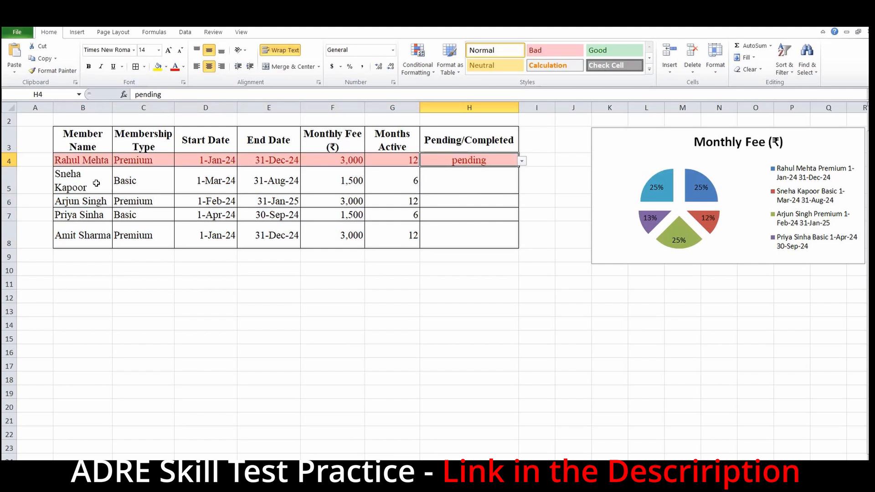
pyautogui.click(78, 176)
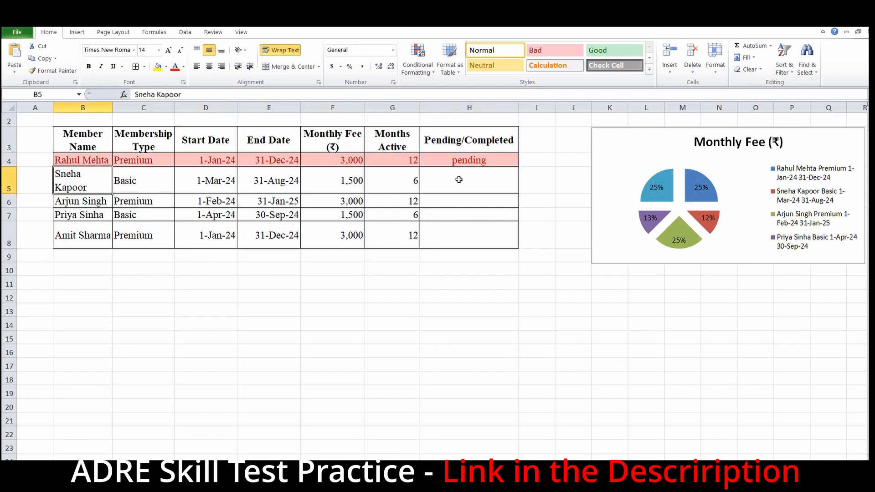
# Step: Create a formula-based conditional formatting rule for B4:H8 with the formula =$H4="completed"
pyautogui.moveTo(63, 160); pyautogui.dragTo(481, 235)
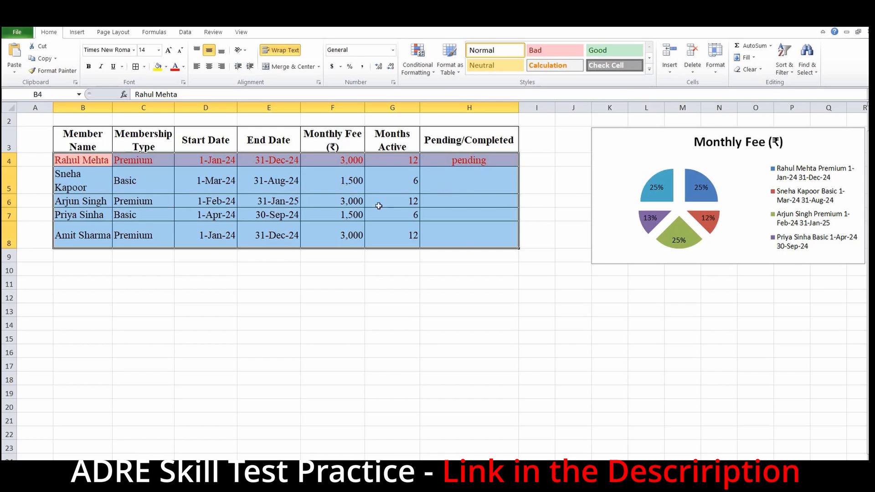
pyautogui.click(424, 58)
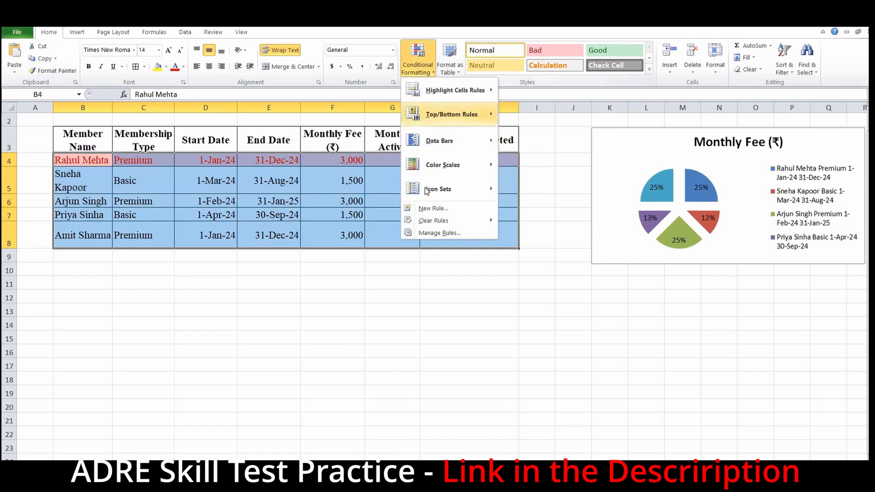
pyautogui.click(433, 209)
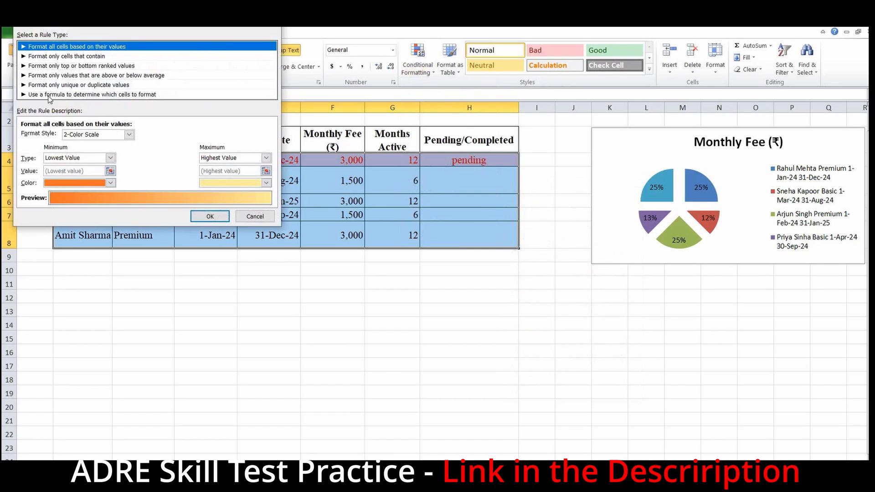
pyautogui.click(73, 94)
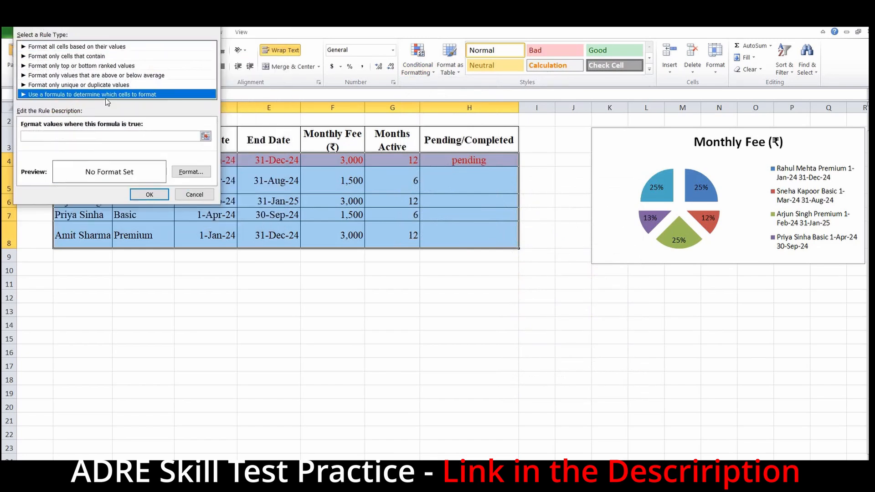
pyautogui.click(80, 136)
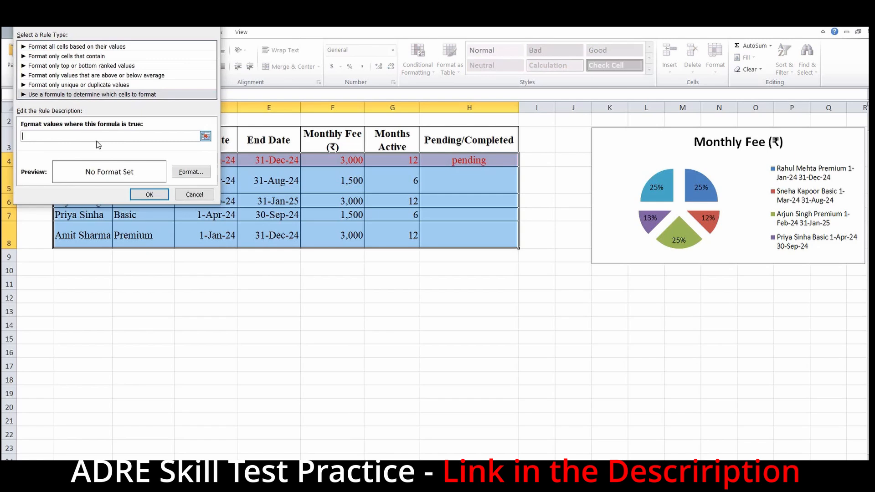
pyautogui.click(461, 163)
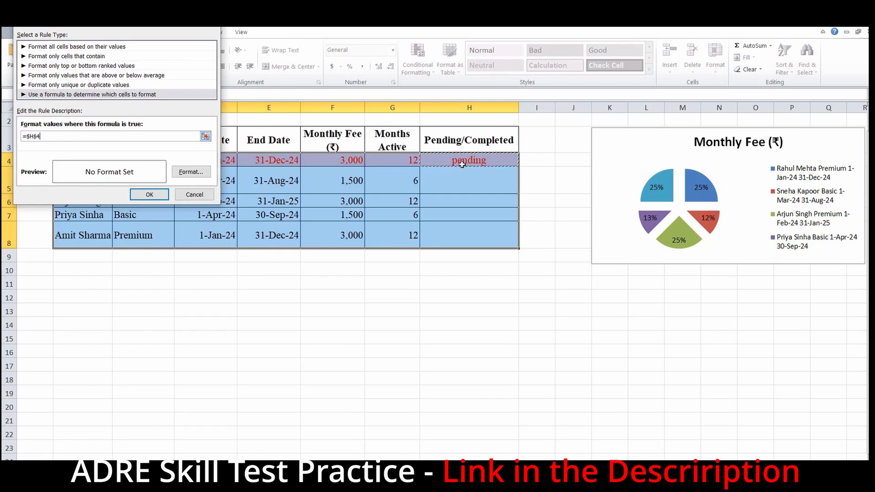
pyautogui.click(38, 137)
pyautogui.press('BackSpace')
# Step: Set the completed rule's font color to a custom dark green, darkened from the standard green
pyautogui.click(195, 174)
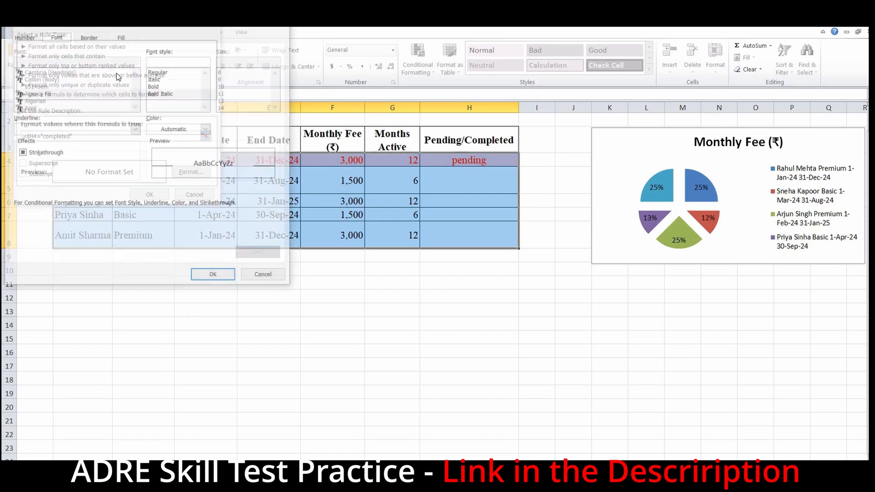
pyautogui.click(183, 129)
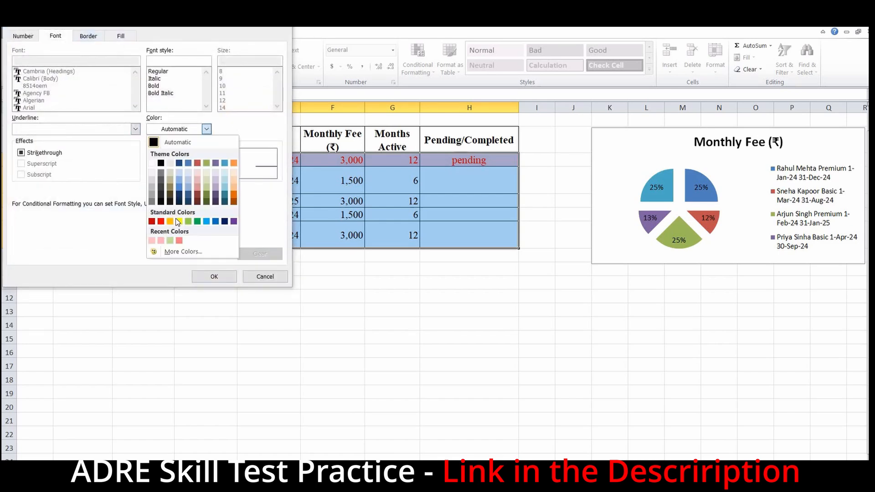
pyautogui.click(198, 222)
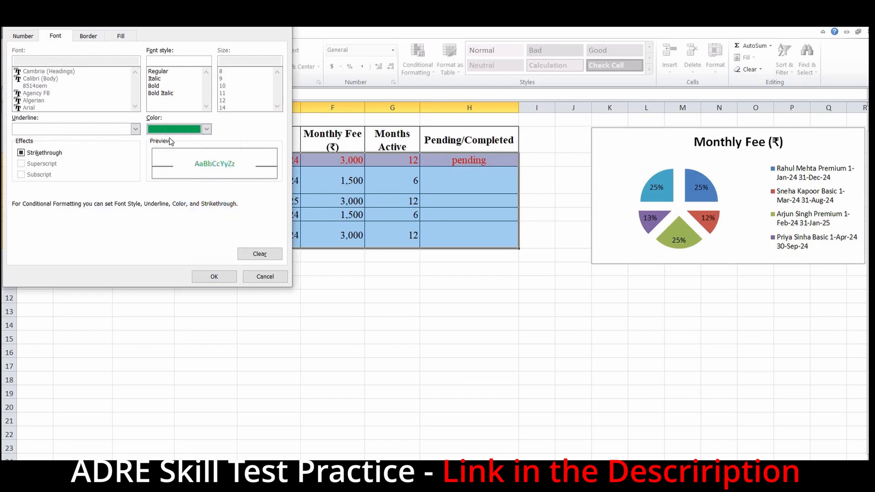
pyautogui.click(207, 130)
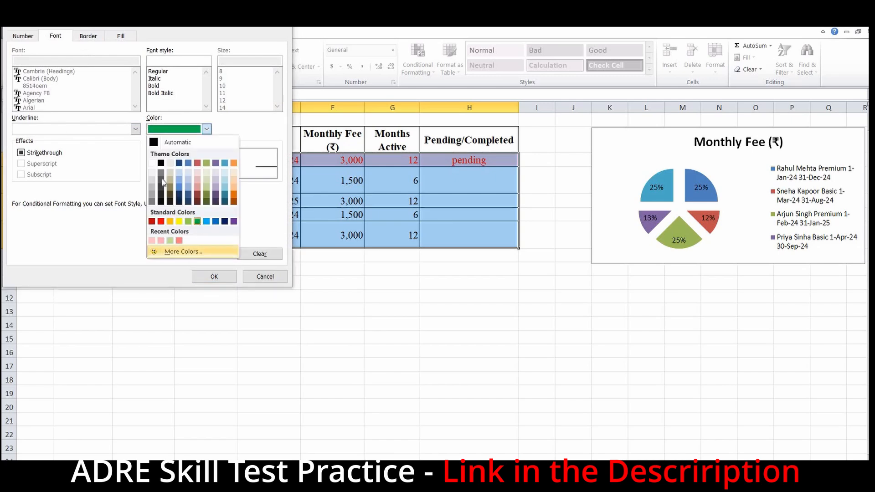
pyautogui.click(184, 253)
pyautogui.moveTo(168, 106); pyautogui.dragTo(169, 115)
pyautogui.click(204, 37)
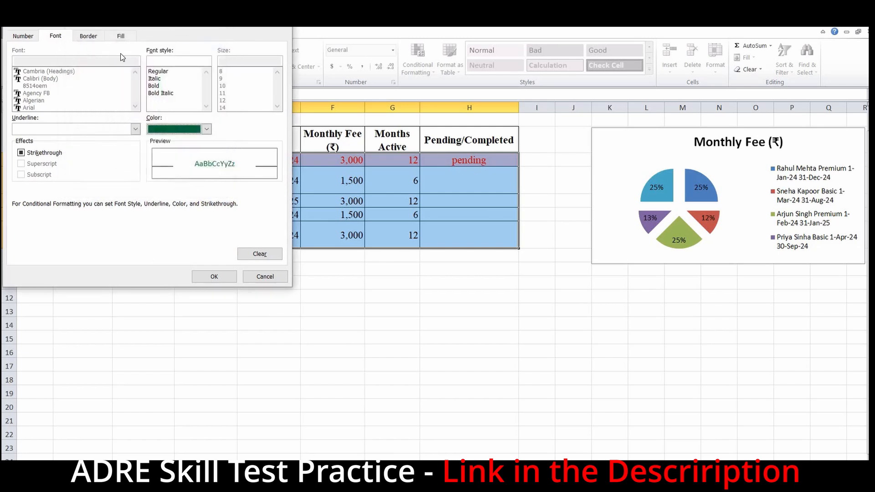
# Step: Give the completed rule a custom light green fill, lightened from the standard light green, and apply the rule
pyautogui.click(121, 36)
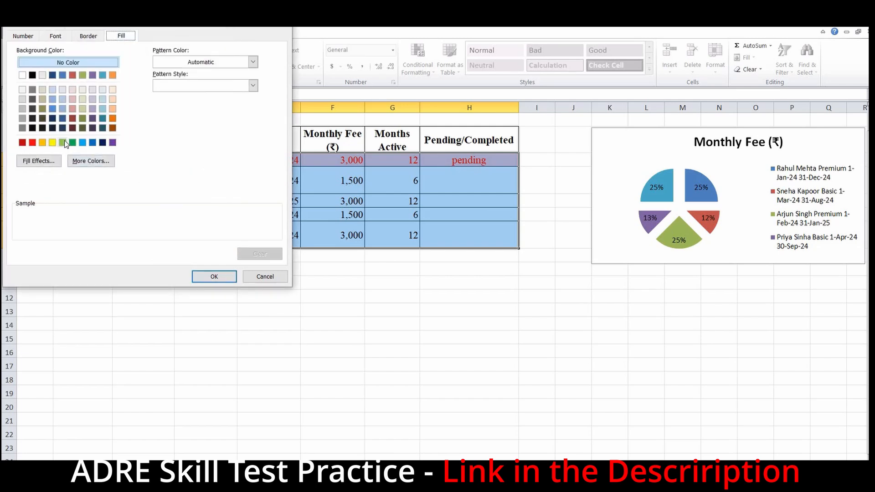
pyautogui.click(62, 143)
pyautogui.click(91, 161)
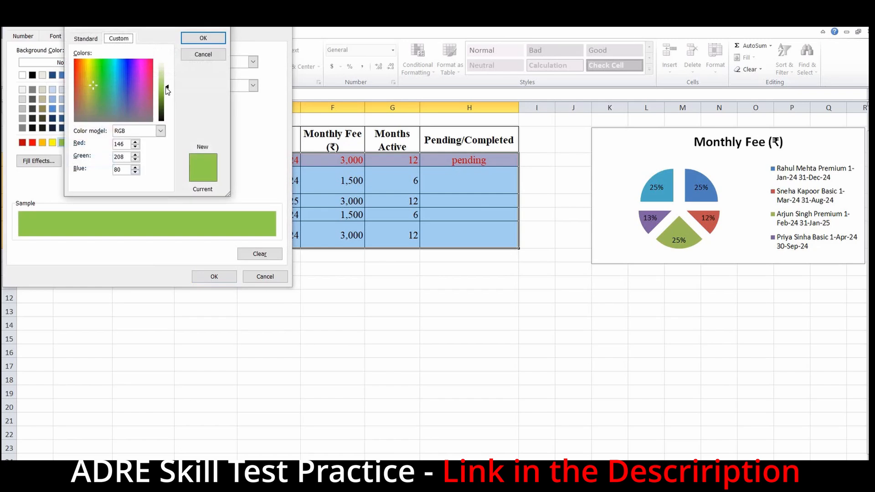
pyautogui.moveTo(167, 87); pyautogui.dragTo(168, 74)
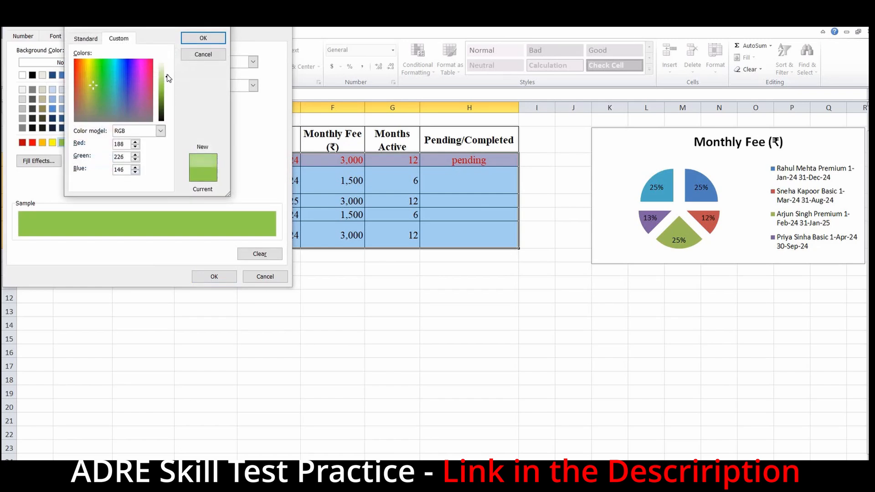
pyautogui.click(207, 40)
pyautogui.click(209, 277)
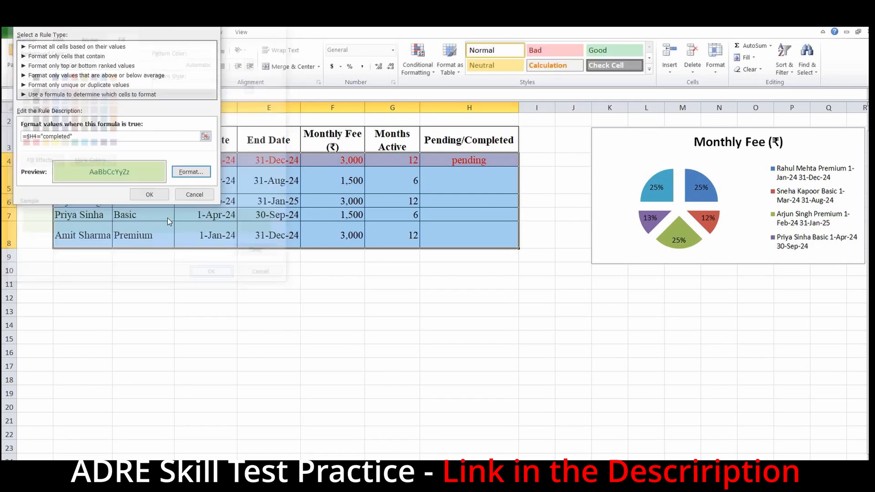
pyautogui.click(160, 198)
pyautogui.click(314, 235)
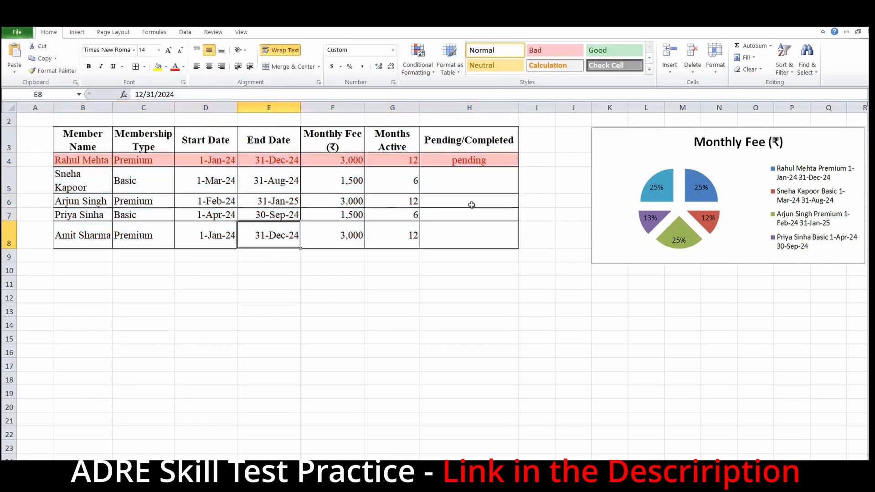
# Step: Choose completed as the status in cell H5 to test the completed rule
pyautogui.click(502, 191)
pyautogui.click(522, 188)
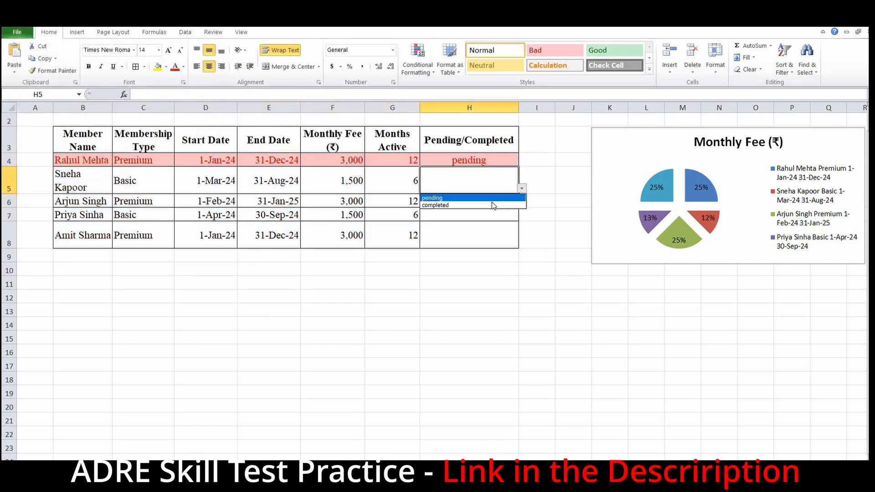
pyautogui.click(491, 202)
pyautogui.click(201, 201)
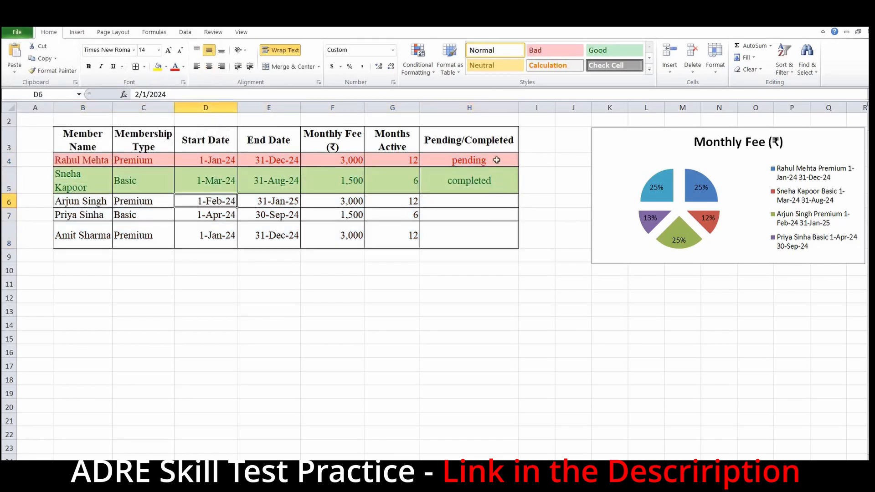
# Step: Change the status in cell H4 to completed
pyautogui.click(516, 161)
pyautogui.click(522, 161)
pyautogui.click(501, 180)
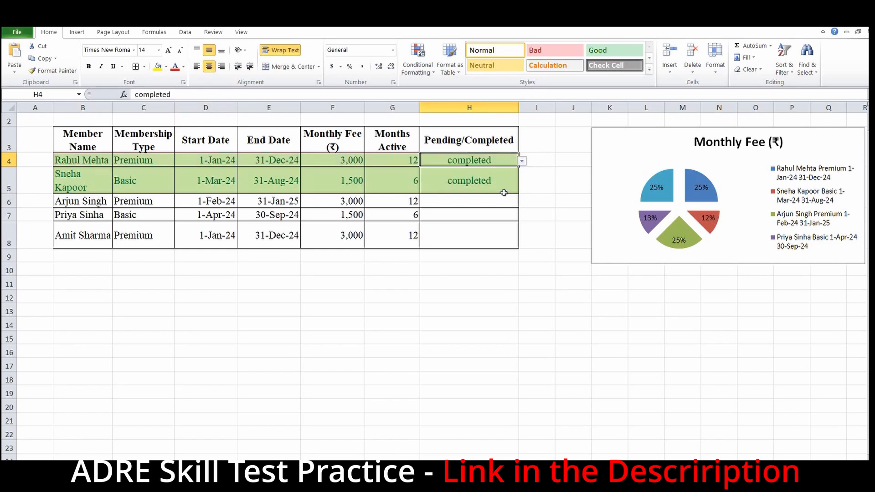
# Step: Change the status in cell H4 to pending
pyautogui.click(522, 161)
pyautogui.click(506, 171)
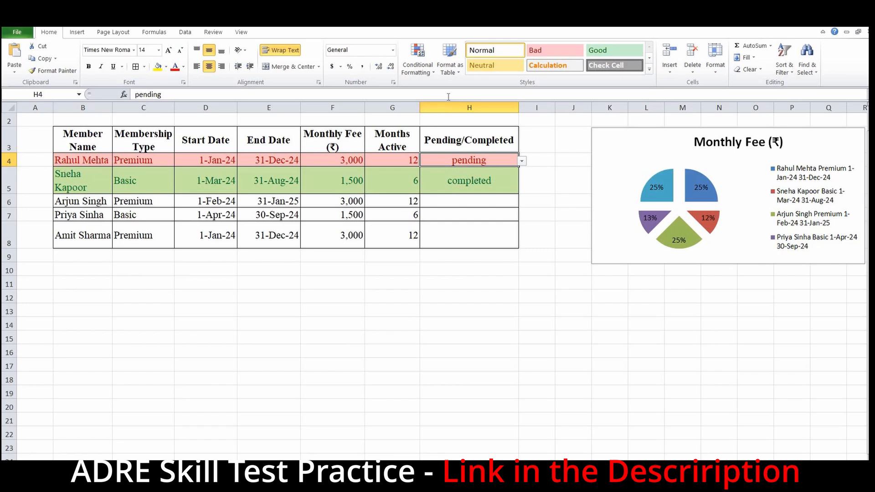
# Step: Review the completed rule's formula and formatting in the Conditional Formatting Rules Manager without changing the rule
pyautogui.click(426, 73)
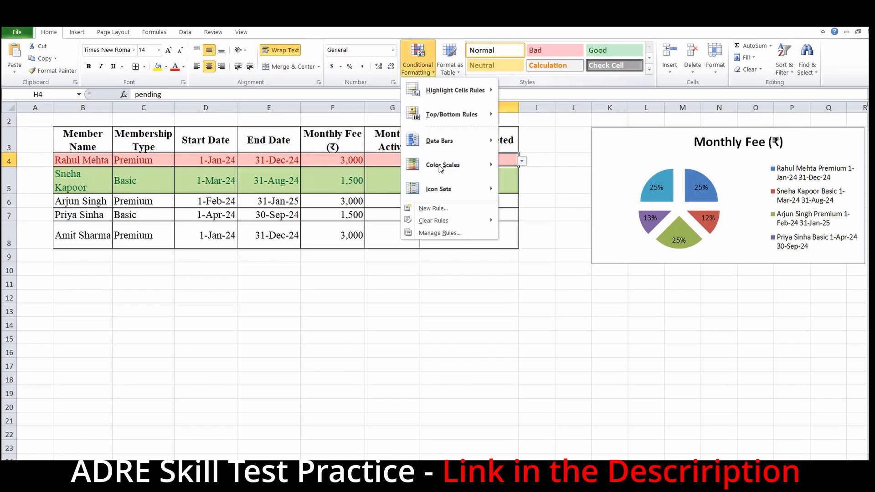
pyautogui.click(444, 233)
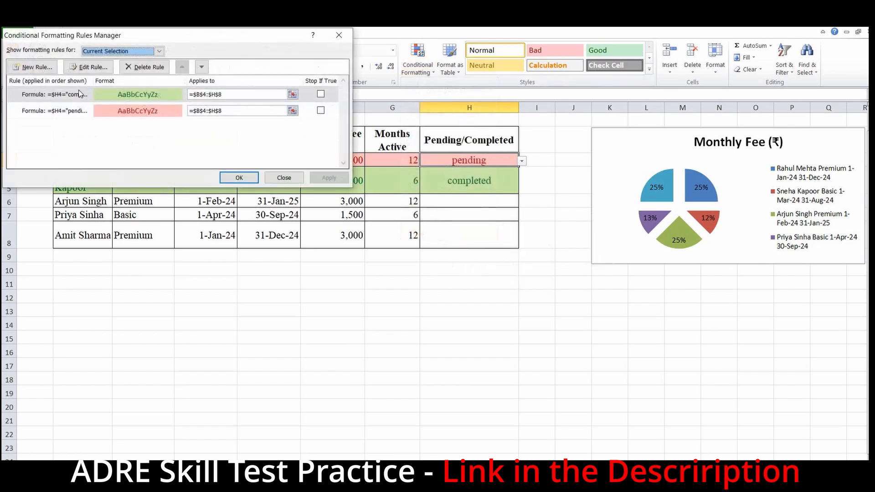
pyautogui.click(94, 68)
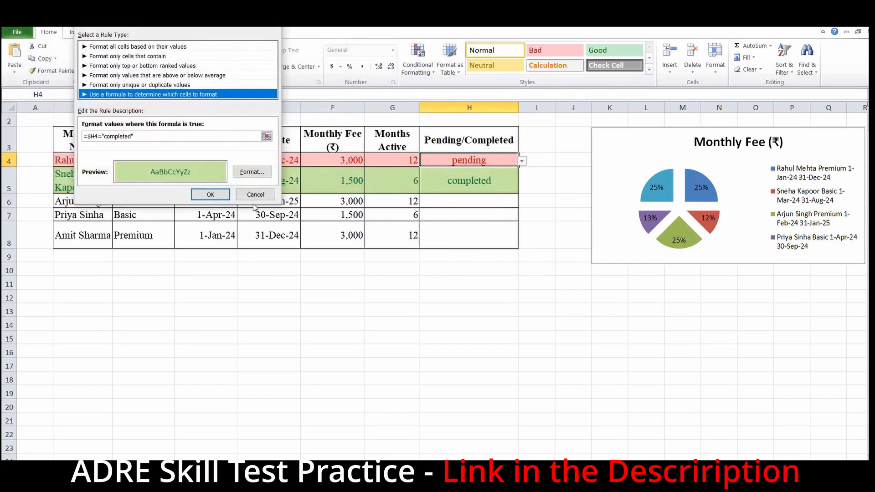
pyautogui.click(256, 195)
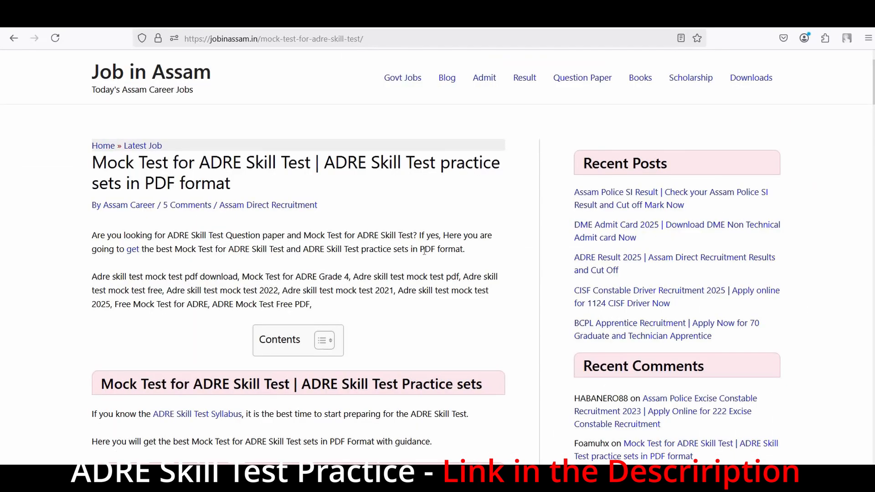
# Step: Switch to the web browser, review the ADRE mock test page's practice sets, and open the ADRE 2.0 Skill Test Question Paper Bundle link
pyautogui.scroll(-15, 424, 250)
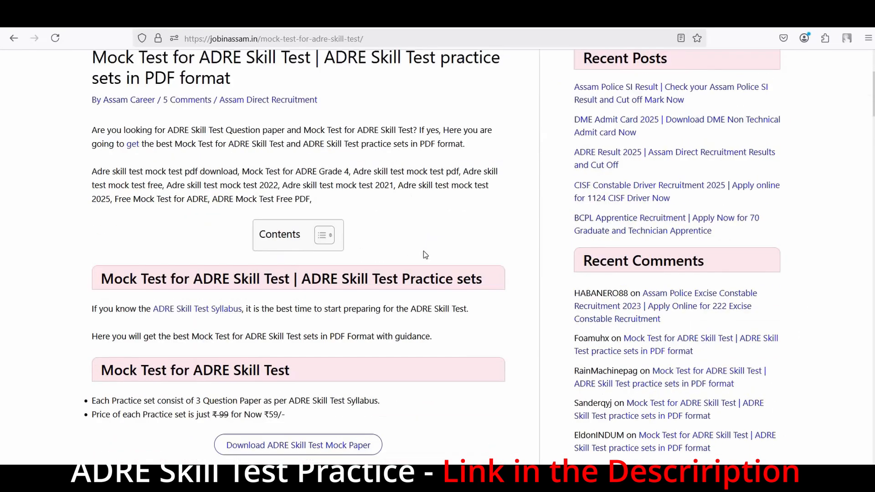
pyautogui.scroll(-13, 424, 253)
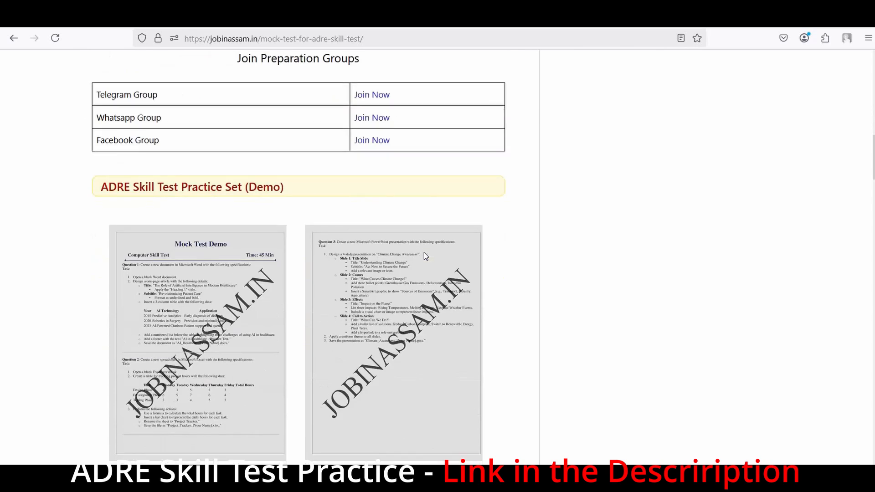
pyautogui.scroll(-8, 424, 252)
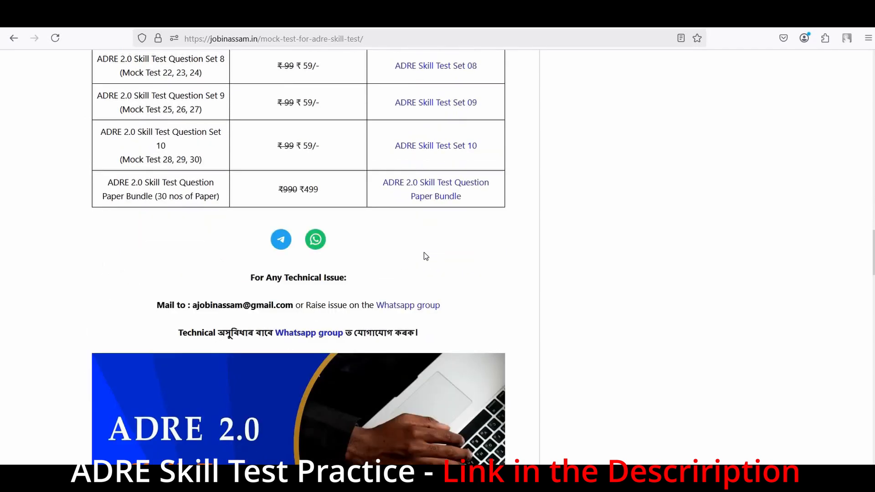
pyautogui.scroll(7, 425, 256)
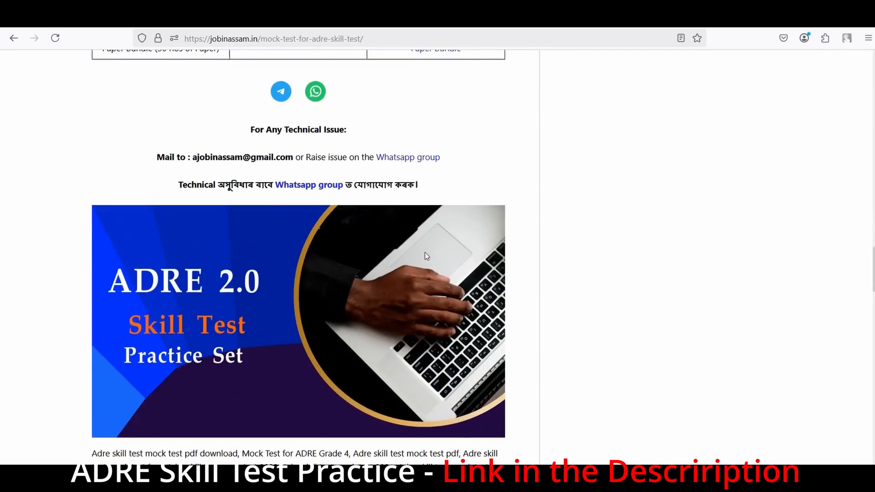
pyautogui.scroll(8, 427, 255)
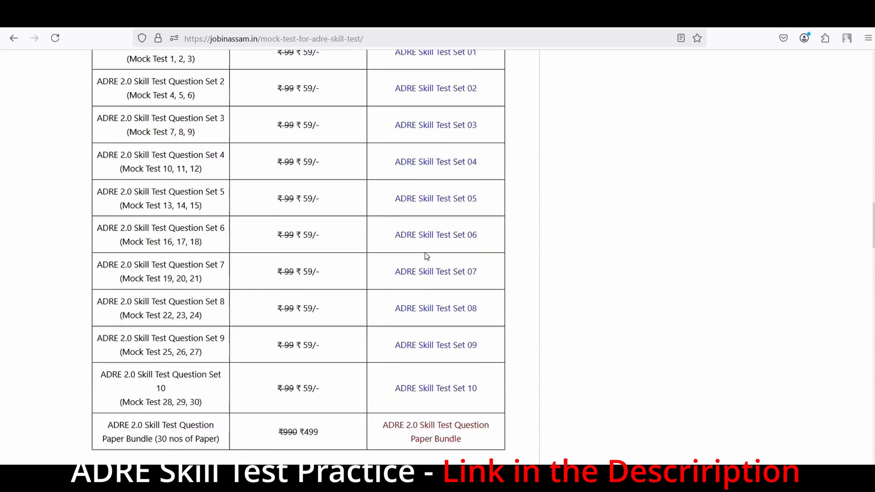
pyautogui.scroll(-6, 432, 253)
pyautogui.scroll(-3, 432, 252)
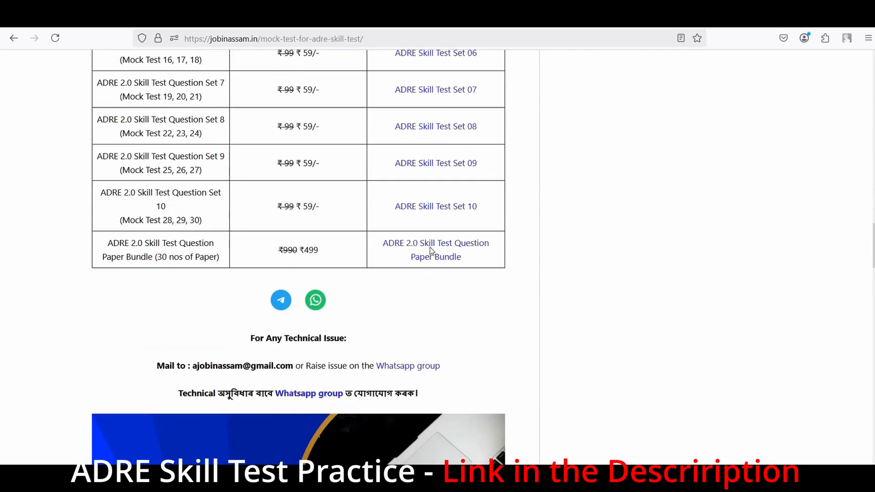
pyautogui.click(430, 247)
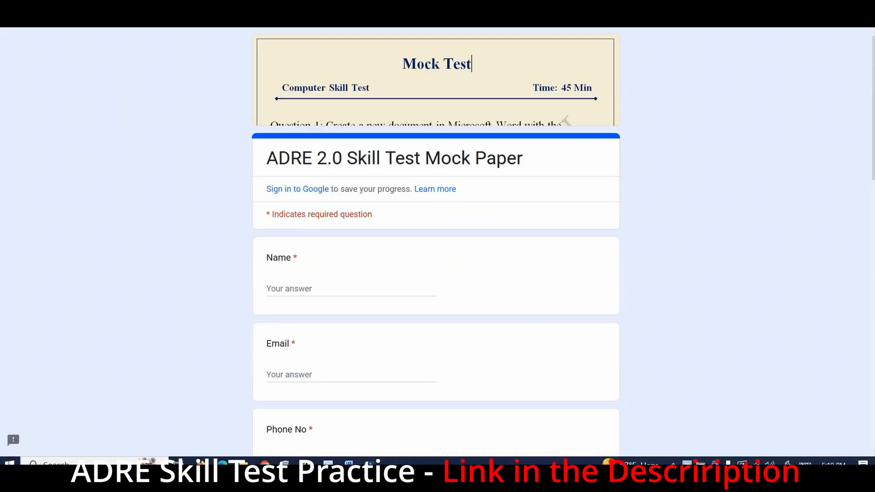
# Step: Look over the mock paper form's name, email, phone number and question set fields
pyautogui.scroll(-3, 630, 265)
pyautogui.scroll(1, 630, 266)
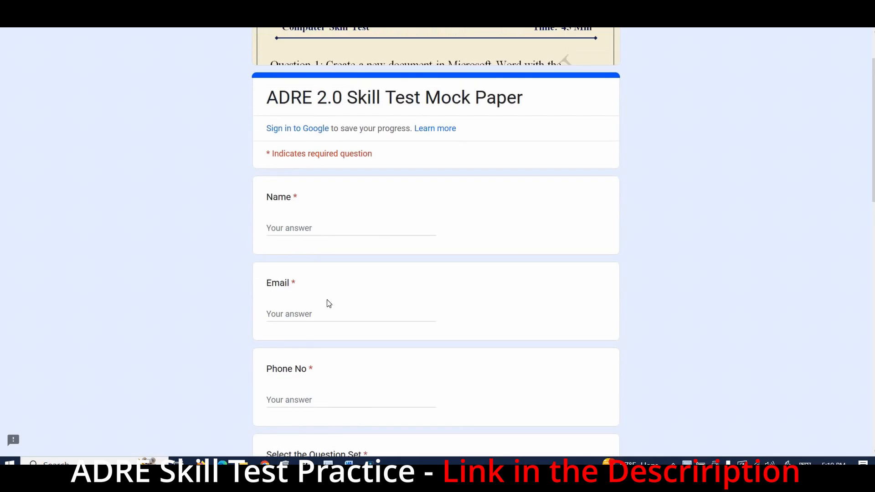
pyautogui.click(326, 229)
pyautogui.click(310, 315)
pyautogui.scroll(-1, 304, 352)
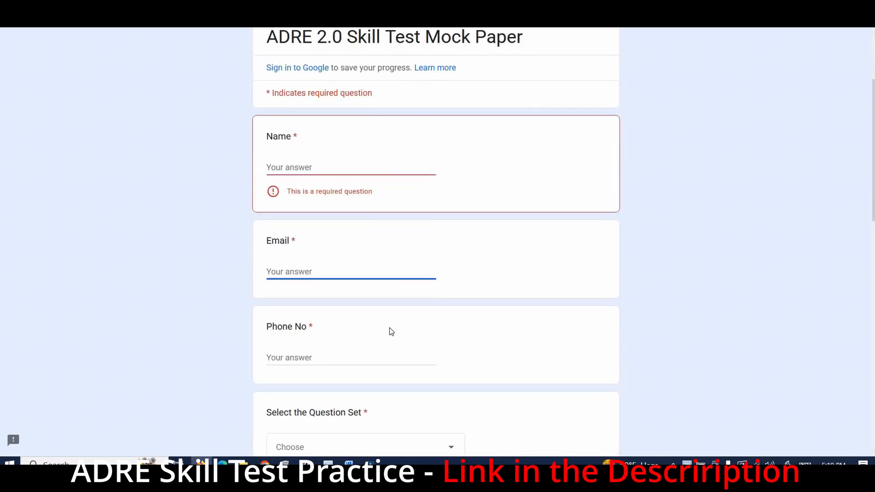